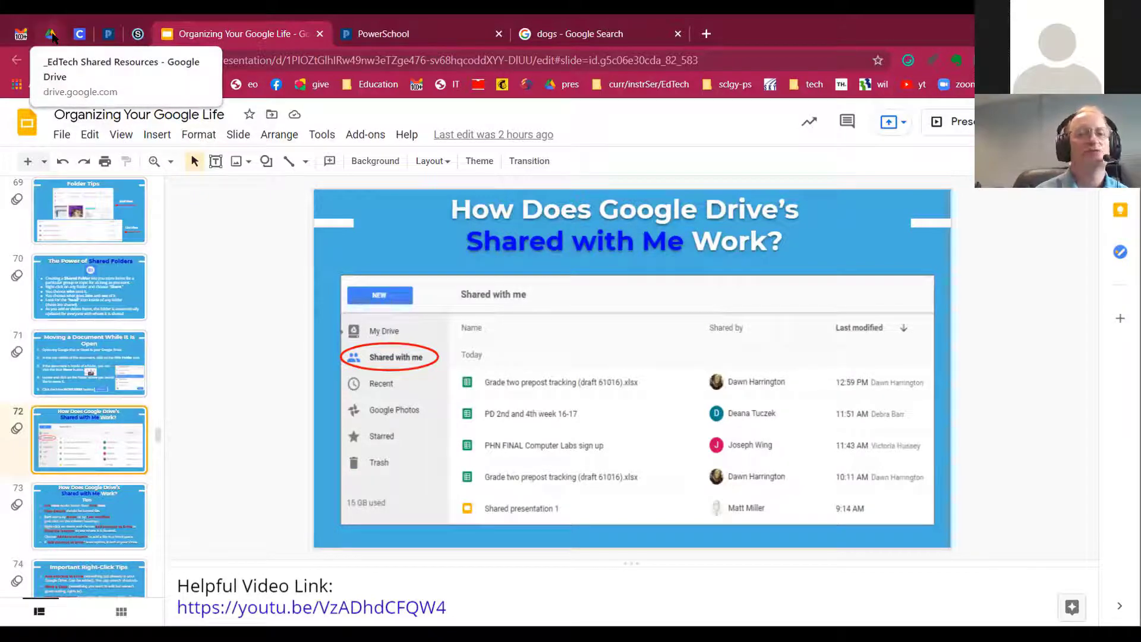
Leave the Slides presentation for the pinned Google Drive tab showing _EdTech Shared Resources
{"action": "left_click", "coordinate": [52, 35]}
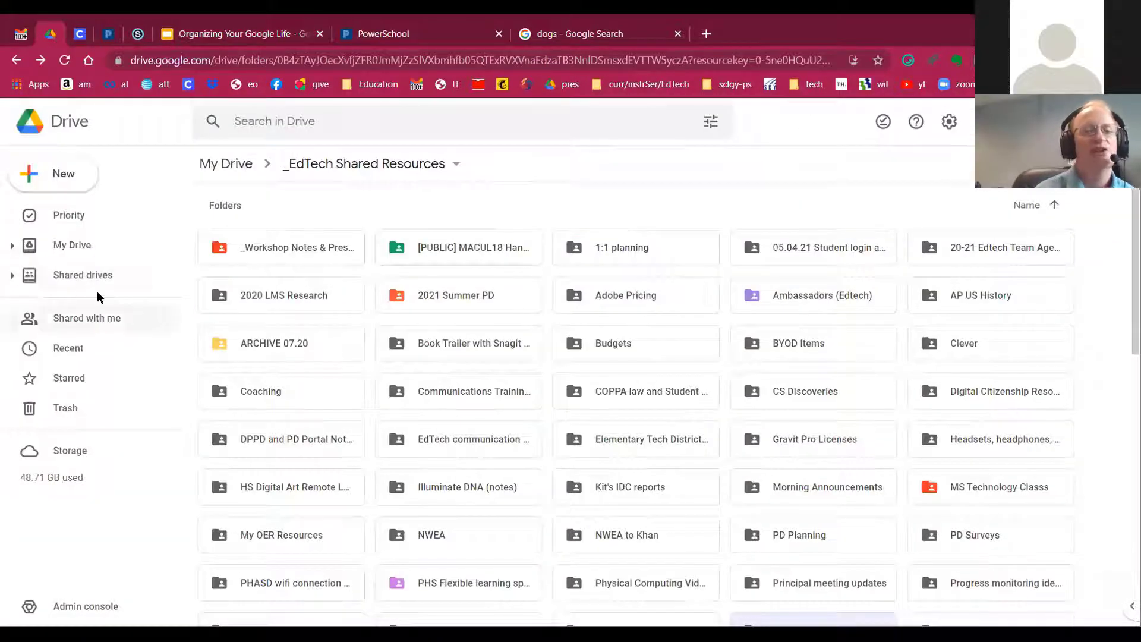
Go from Shared drives to Shared with me and browse the Today, Yesterday and Last Week items
{"action": "left_click", "coordinate": [76, 277]}
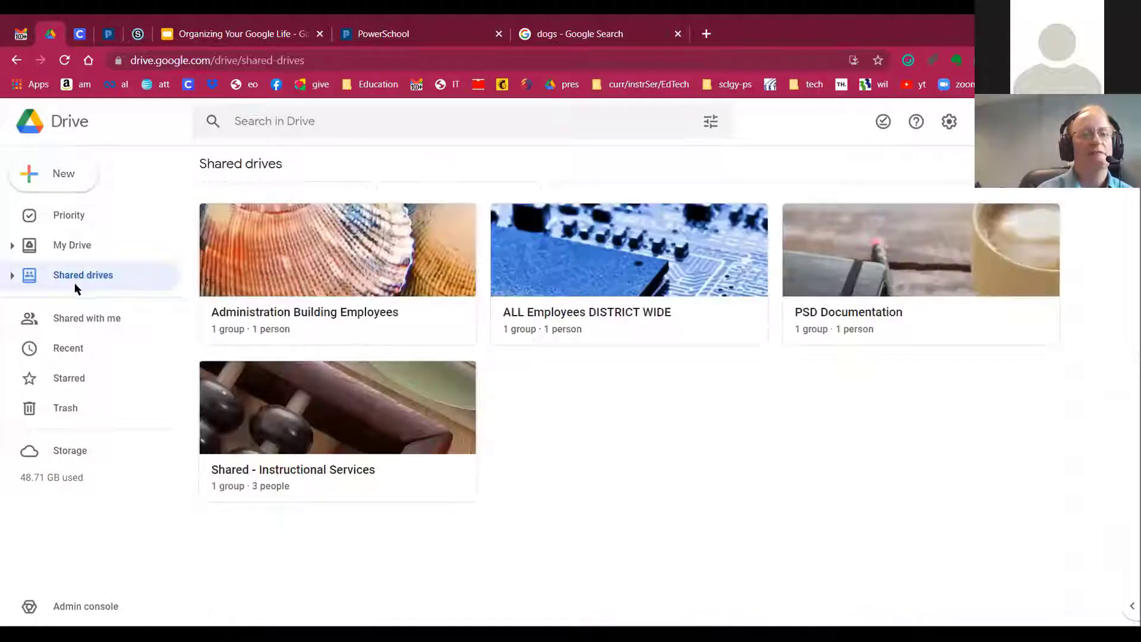
{"action": "left_click", "coordinate": [86, 319]}
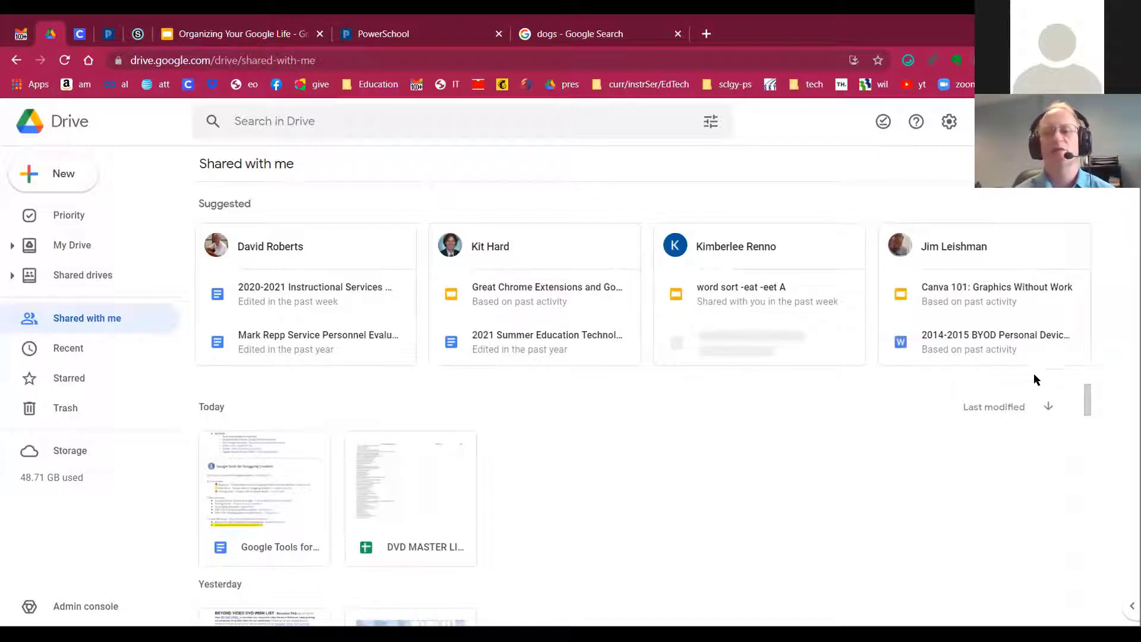
{"action": "scroll", "coordinate": [623, 396], "scroll_direction": "down", "scroll_amount": 5}
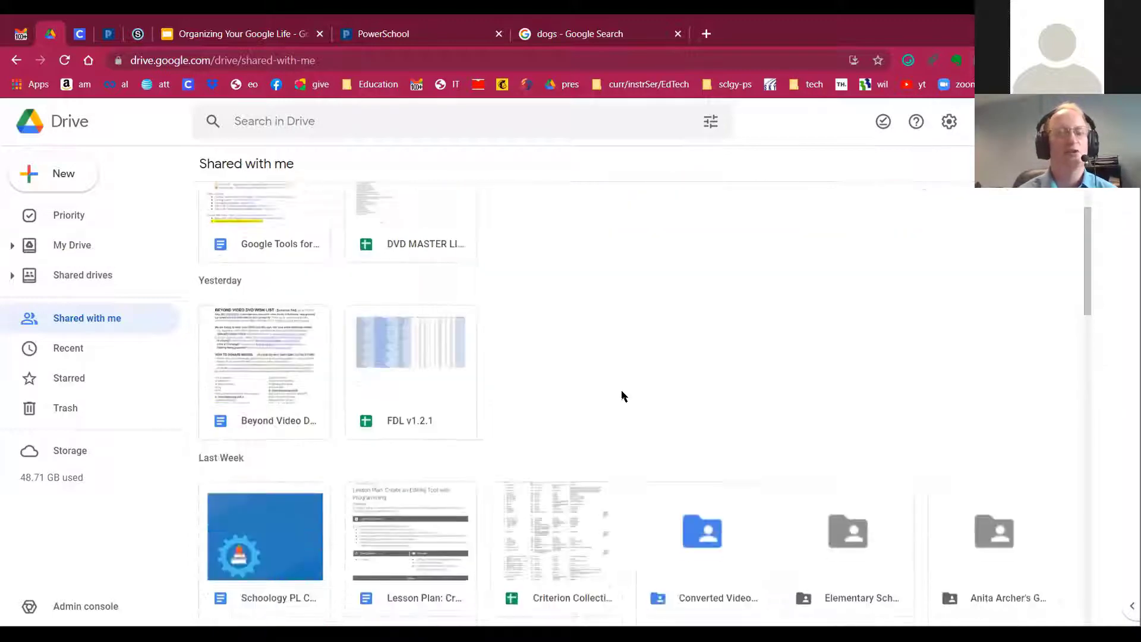
{"action": "scroll", "coordinate": [623, 396], "scroll_direction": "down", "scroll_amount": 2}
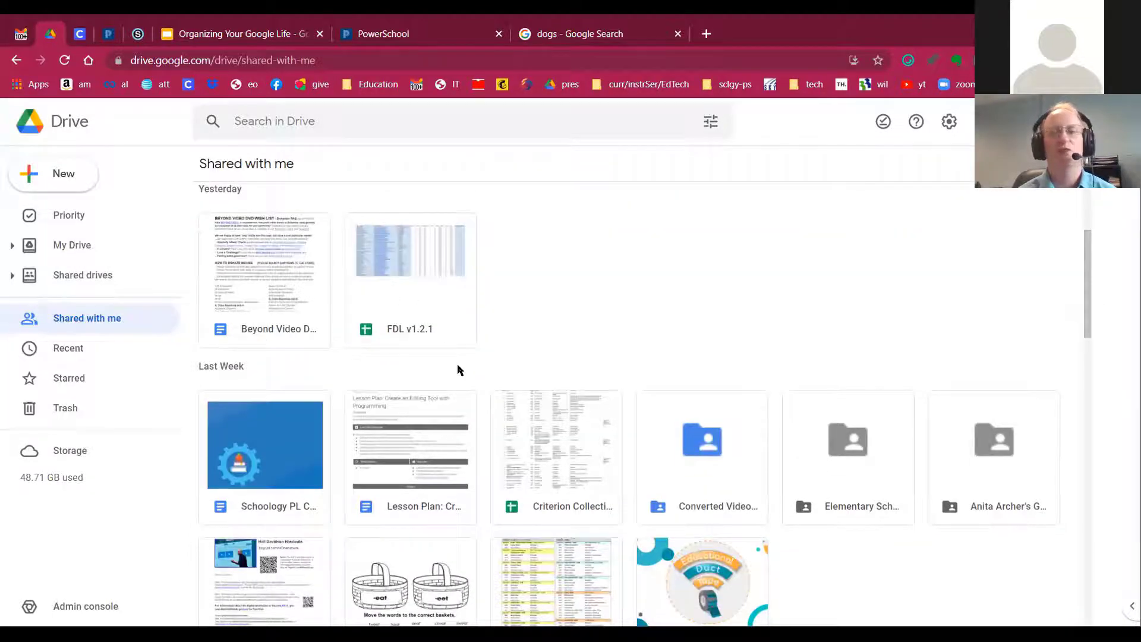
{"action": "scroll", "coordinate": [464, 375], "scroll_direction": "up", "scroll_amount": 7}
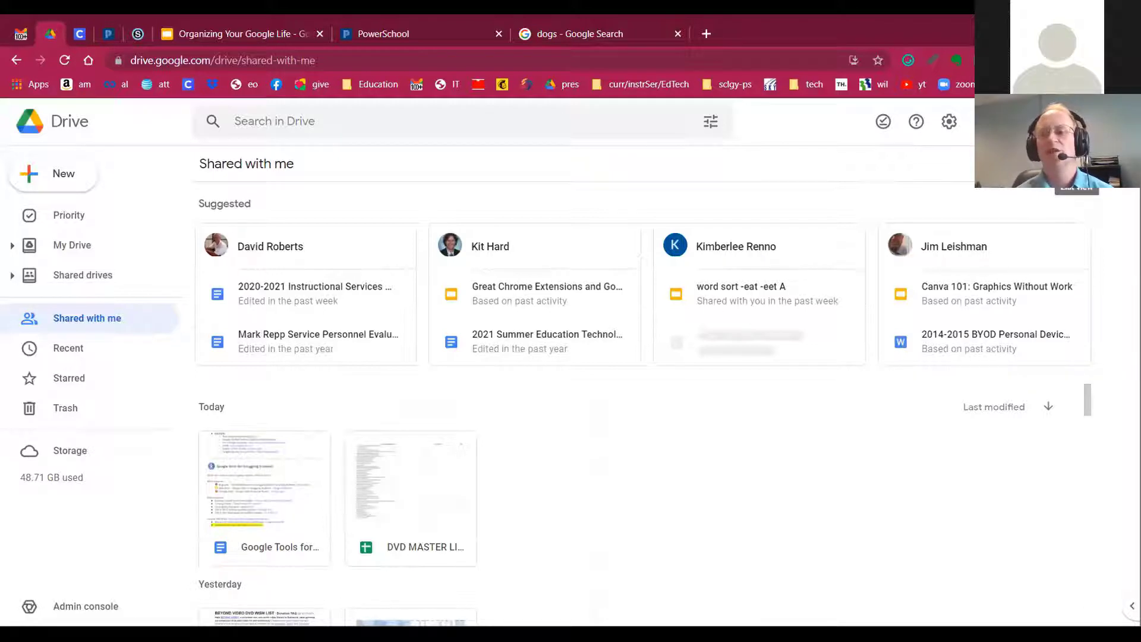
Switch Shared with me to list view and browse down to Last Month files
{"action": "left_click", "coordinate": [1077, 164]}
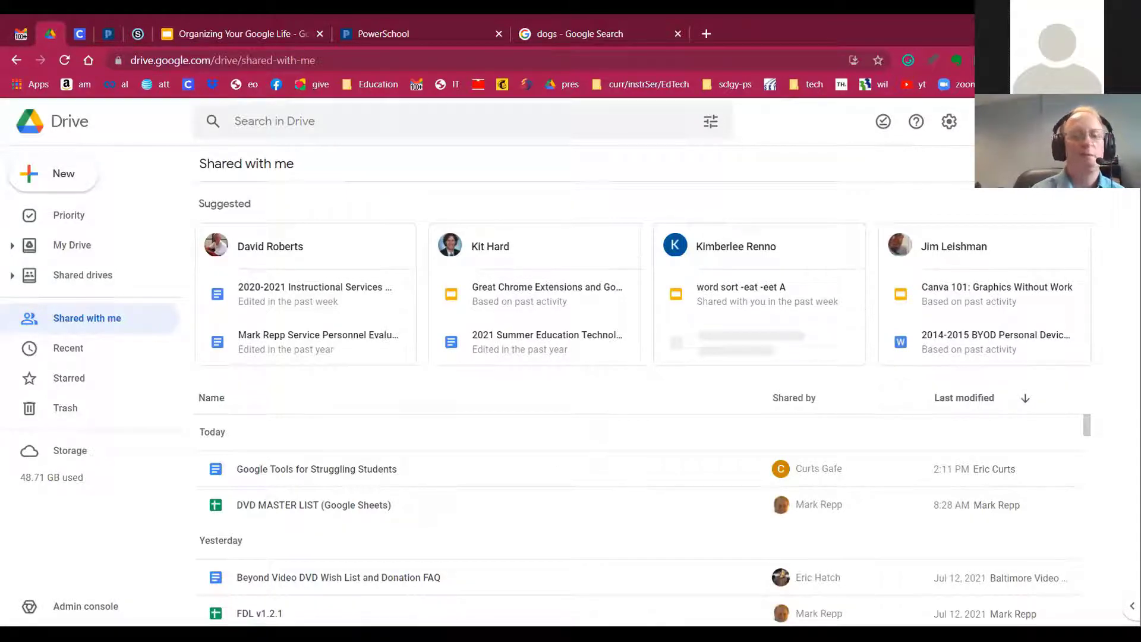
{"action": "scroll", "coordinate": [374, 530], "scroll_direction": "down", "scroll_amount": 6}
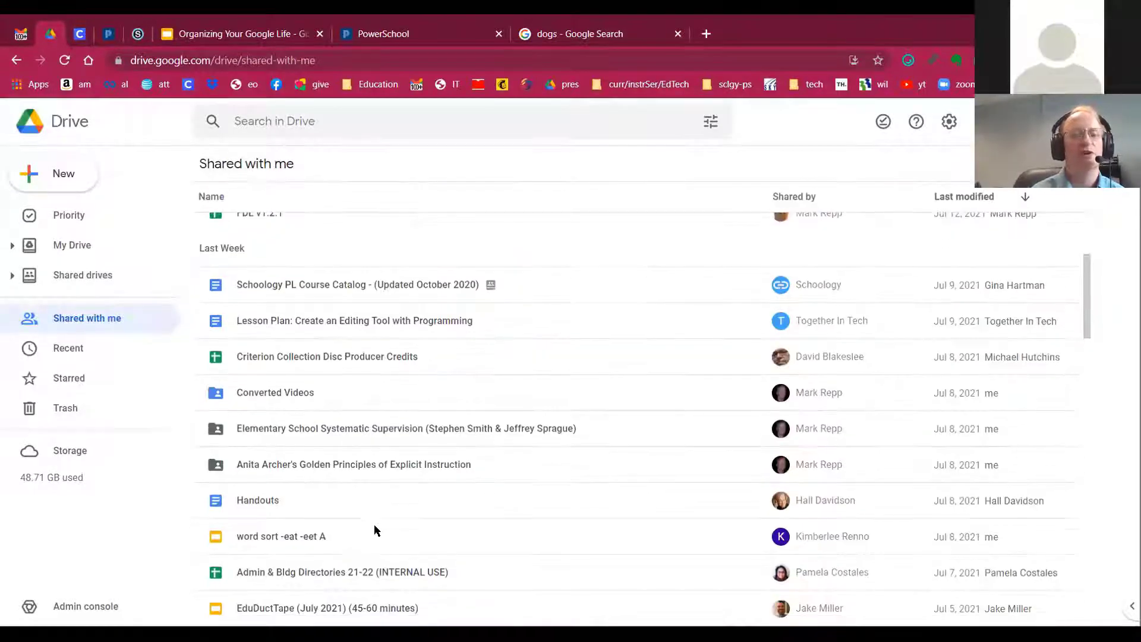
{"action": "scroll", "coordinate": [289, 354], "scroll_direction": "up", "scroll_amount": 1}
{"action": "scroll", "coordinate": [289, 354], "scroll_direction": "down", "scroll_amount": 5}
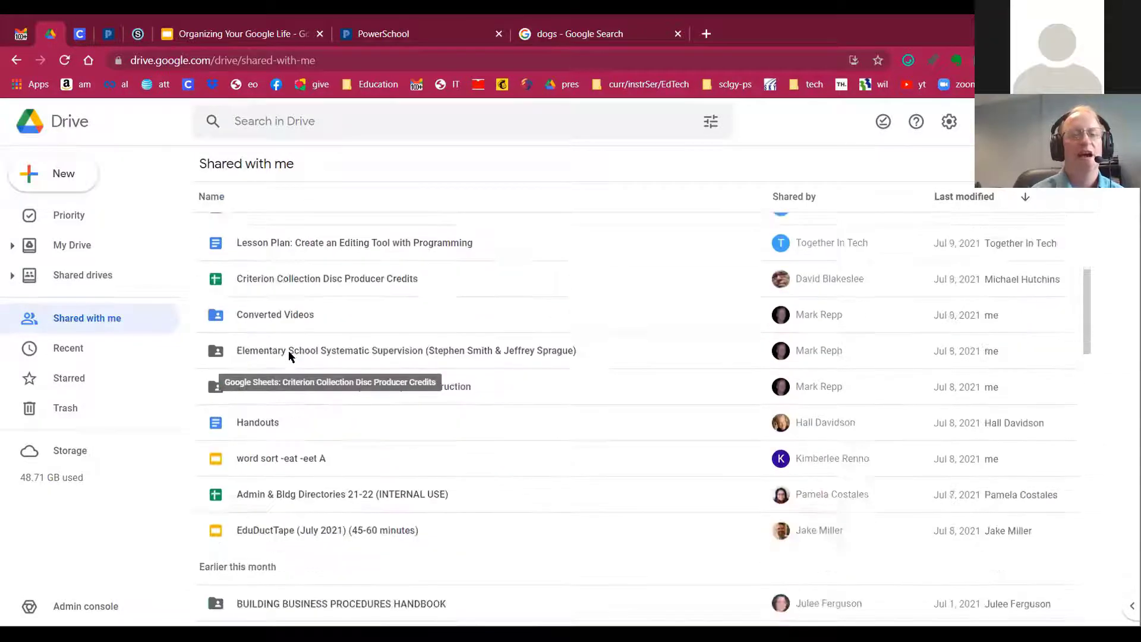
{"action": "scroll", "coordinate": [289, 354], "scroll_direction": "down", "scroll_amount": 2}
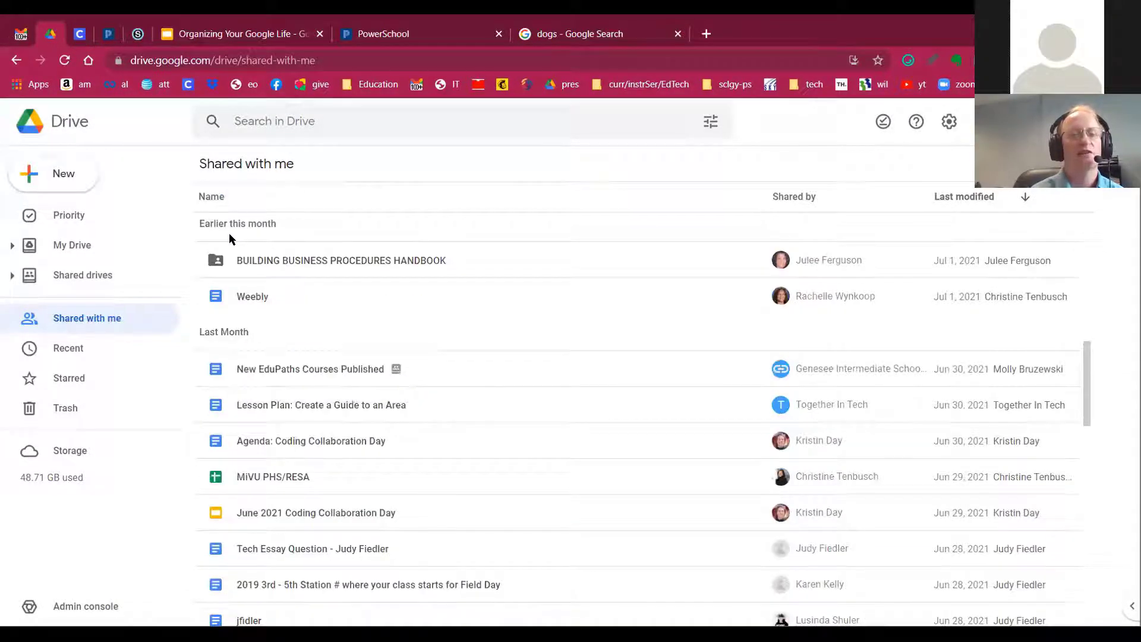
{"action": "scroll", "coordinate": [340, 349], "scroll_direction": "down", "scroll_amount": 2}
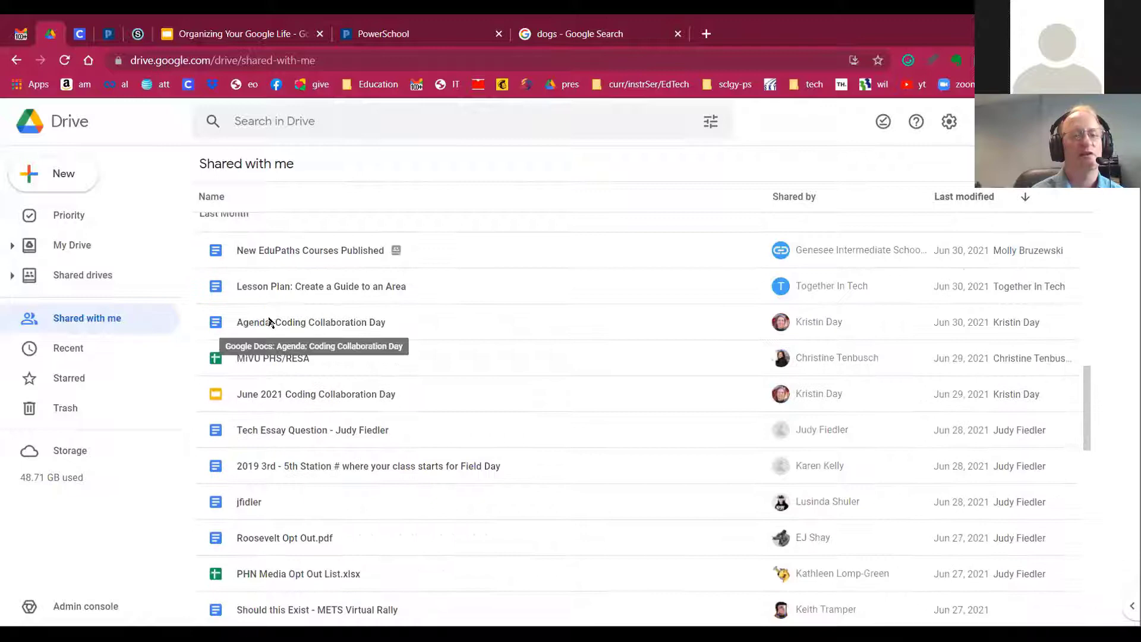
{"action": "scroll", "coordinate": [270, 321], "scroll_direction": "up", "scroll_amount": 1}
{"action": "scroll", "coordinate": [271, 322], "scroll_direction": "up", "scroll_amount": 1}
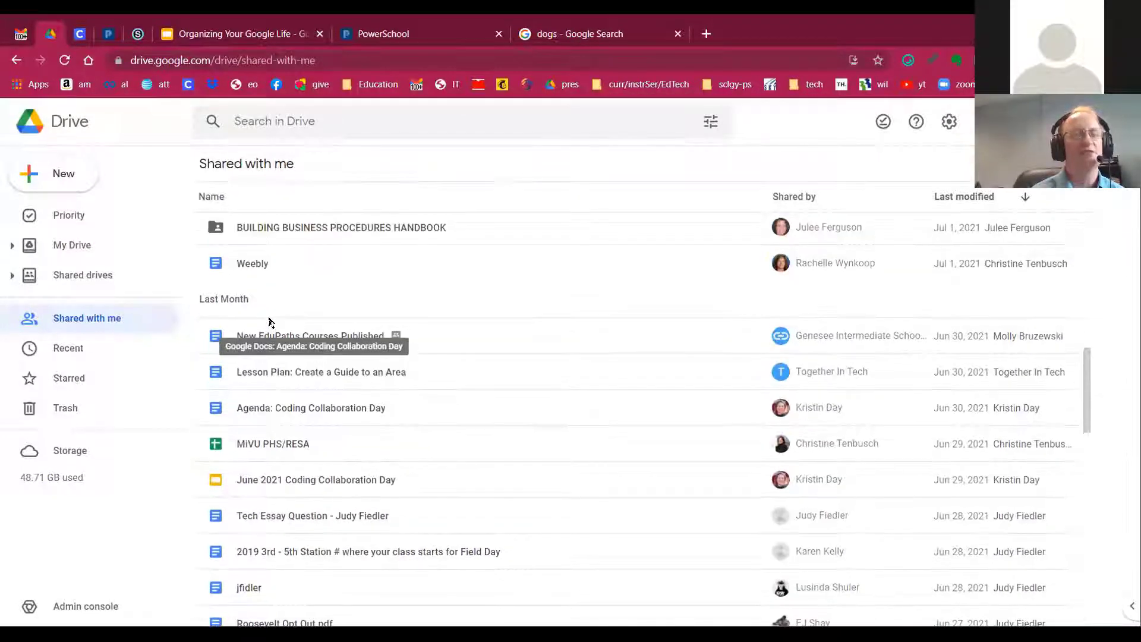
{"action": "scroll", "coordinate": [270, 321], "scroll_direction": "down", "scroll_amount": 2}
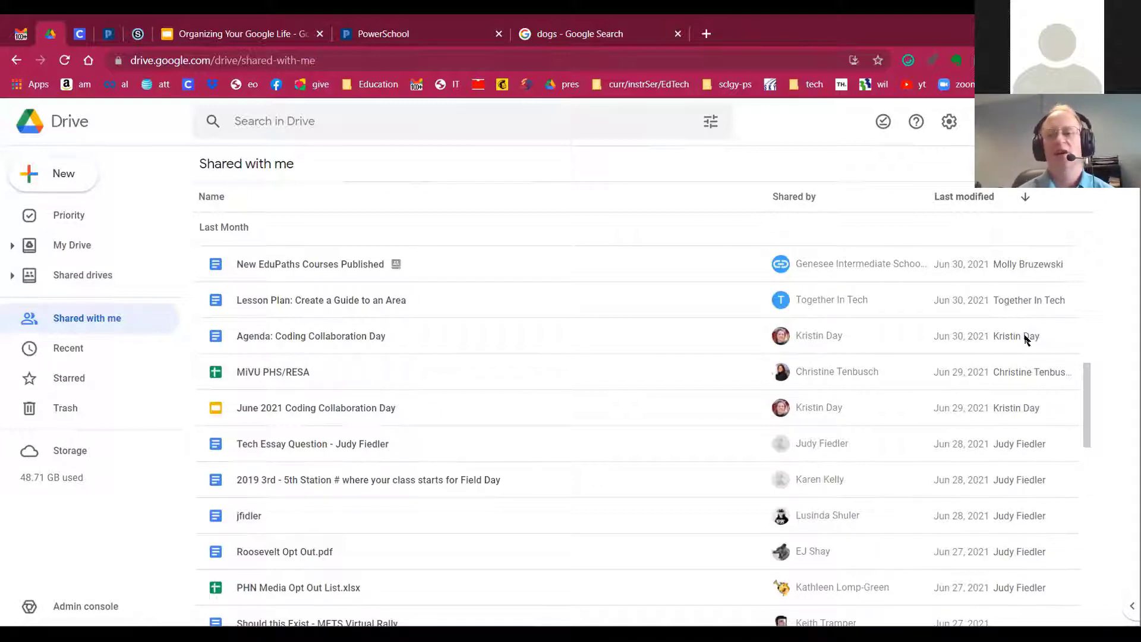
{"action": "scroll", "coordinate": [1007, 381], "scroll_direction": "up", "scroll_amount": 3}
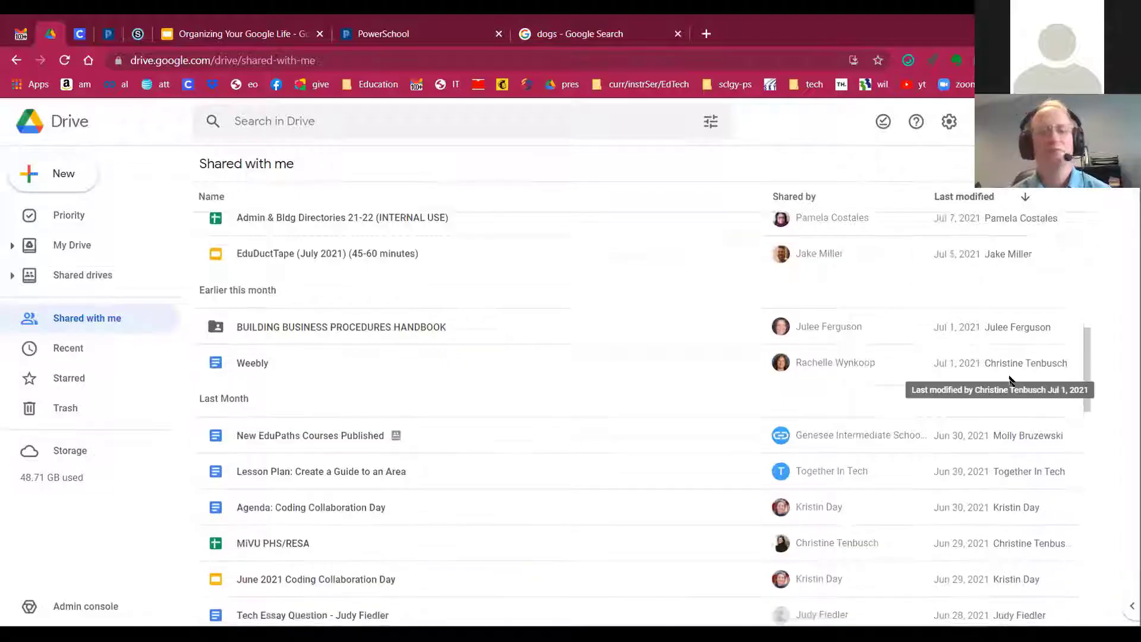
{"action": "scroll", "coordinate": [777, 339], "scroll_direction": "down", "scroll_amount": 1}
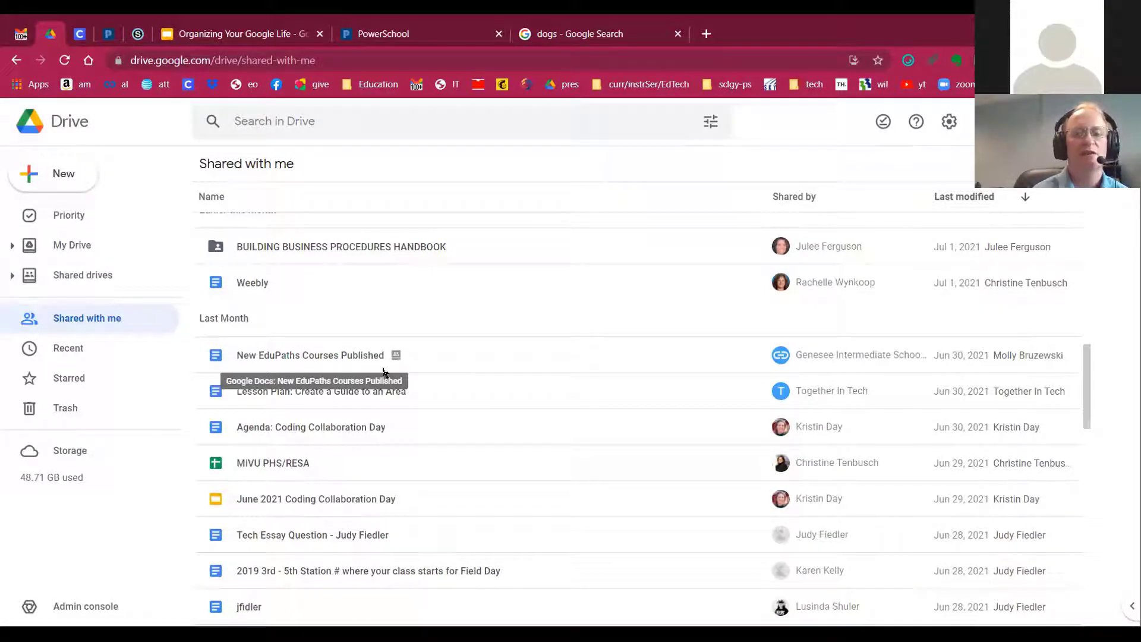
{"action": "scroll", "coordinate": [321, 439], "scroll_direction": "down", "scroll_amount": 1}
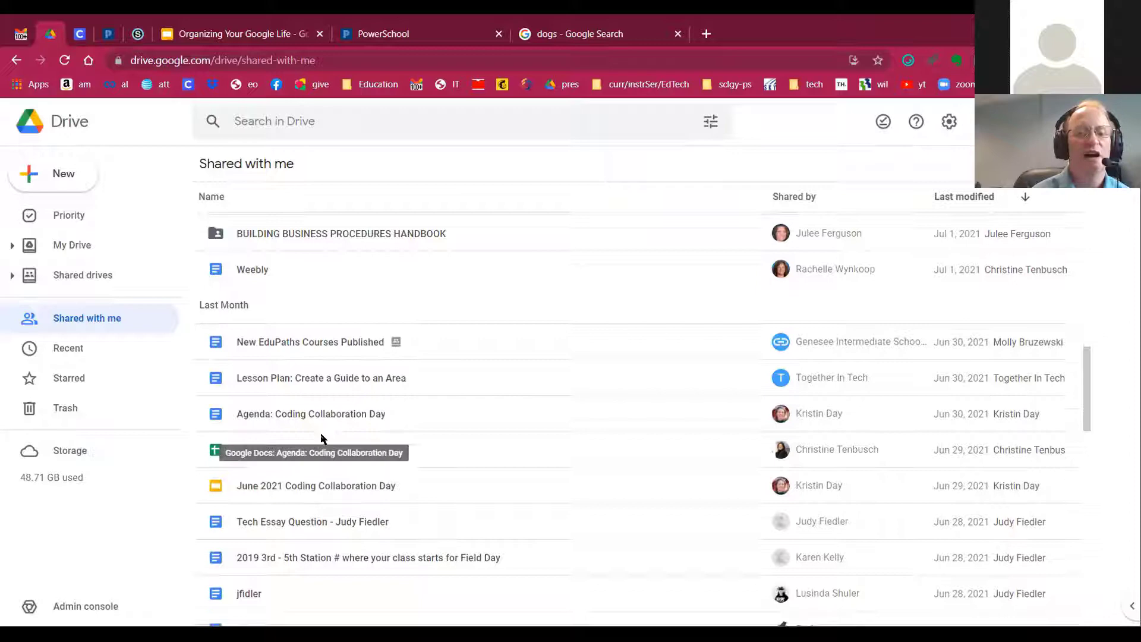
{"action": "scroll", "coordinate": [321, 438], "scroll_direction": "down", "scroll_amount": 1}
Select Agenda: Coding Collaboration Day and open its context menu, including Add shortcut to Drive
{"action": "left_click", "coordinate": [319, 389]}
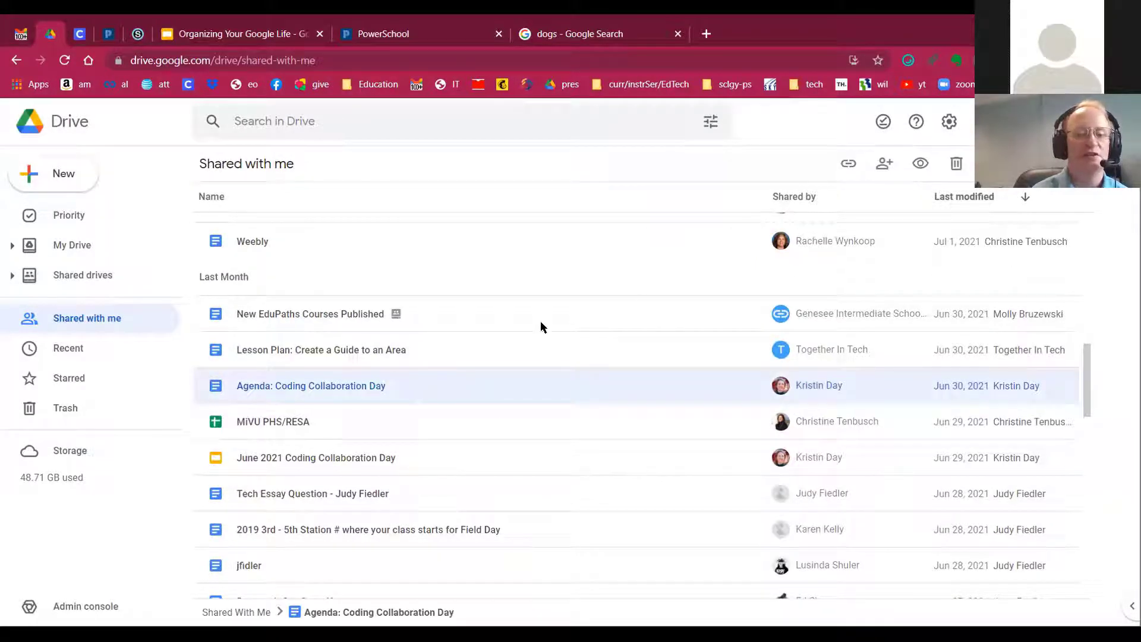
{"action": "right_click", "coordinate": [364, 393]}
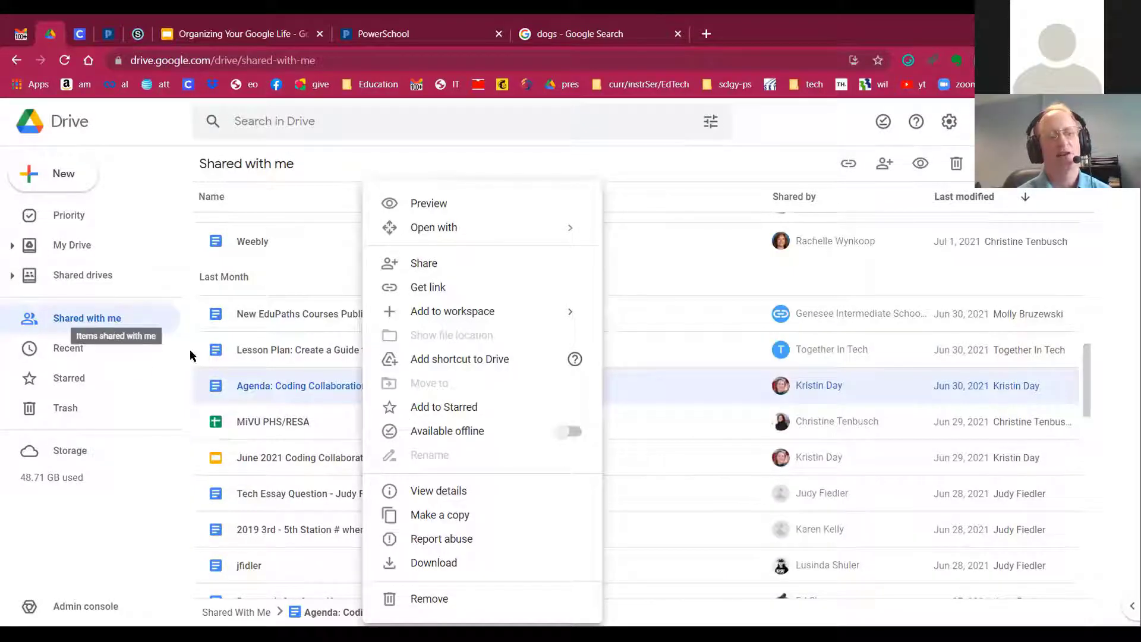
{"action": "mouse_move", "coordinate": [466, 311]}
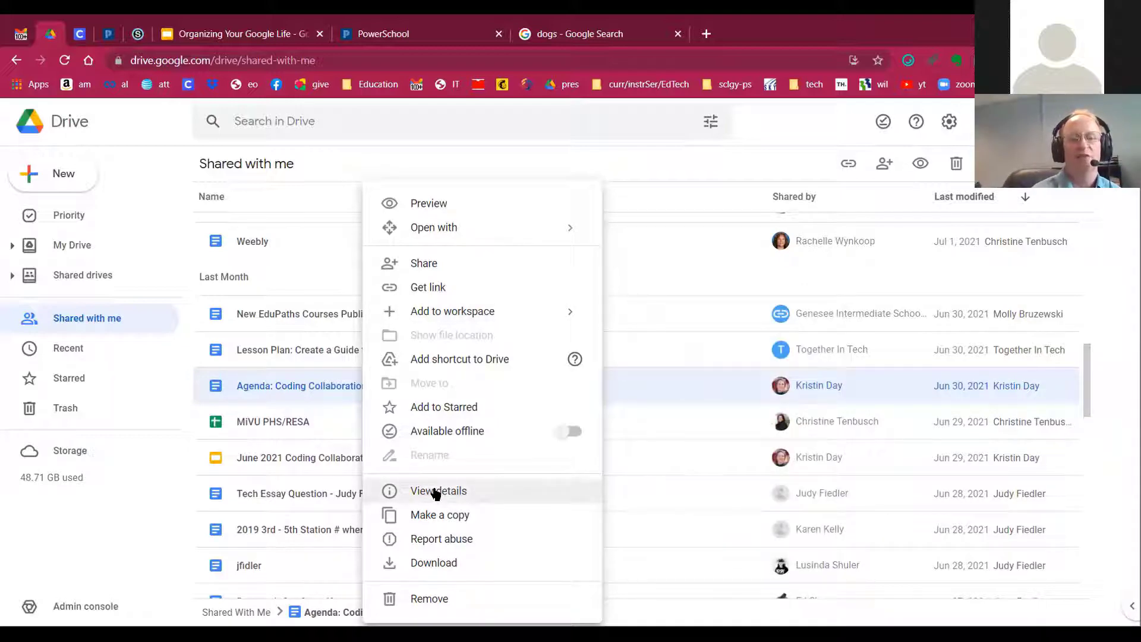
Open View details for Agenda: Coding Collaboration Day and scroll its Activity back to May 25, 2021
{"action": "left_click", "coordinate": [436, 492]}
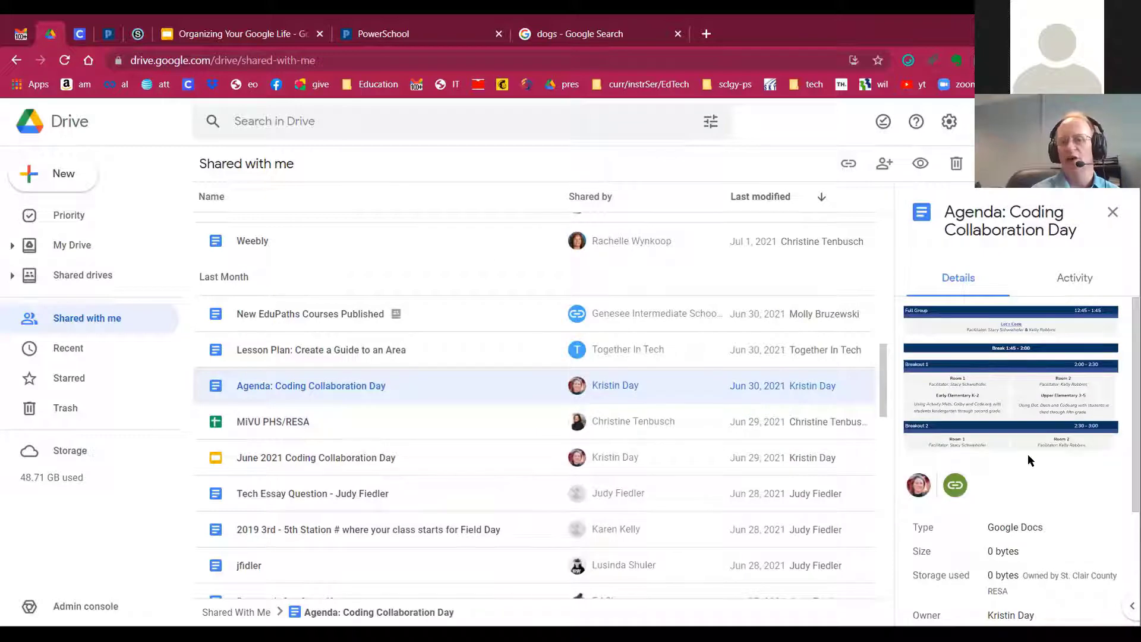
{"action": "left_click", "coordinate": [1085, 280]}
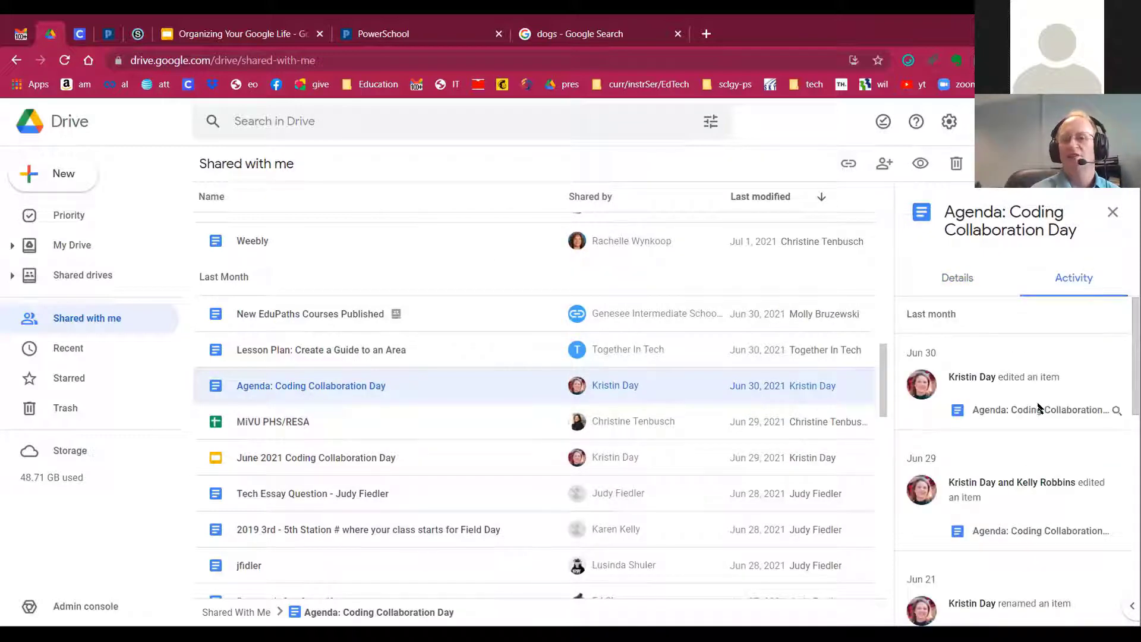
{"action": "scroll", "coordinate": [1039, 408], "scroll_direction": "down", "scroll_amount": 5}
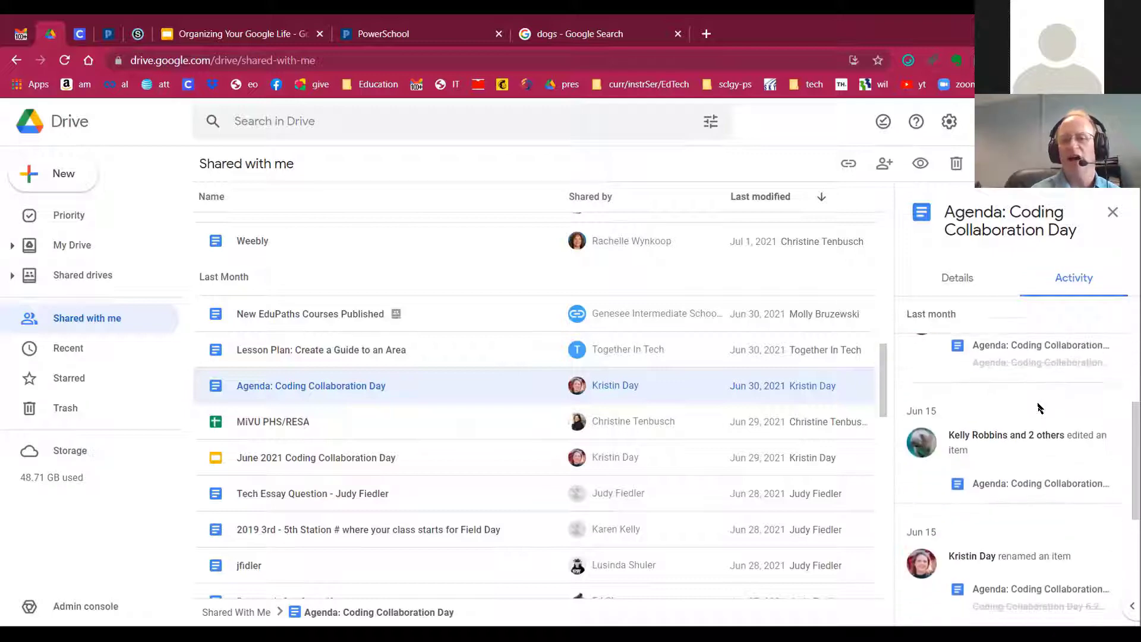
{"action": "scroll", "coordinate": [1039, 408], "scroll_direction": "down", "scroll_amount": 3}
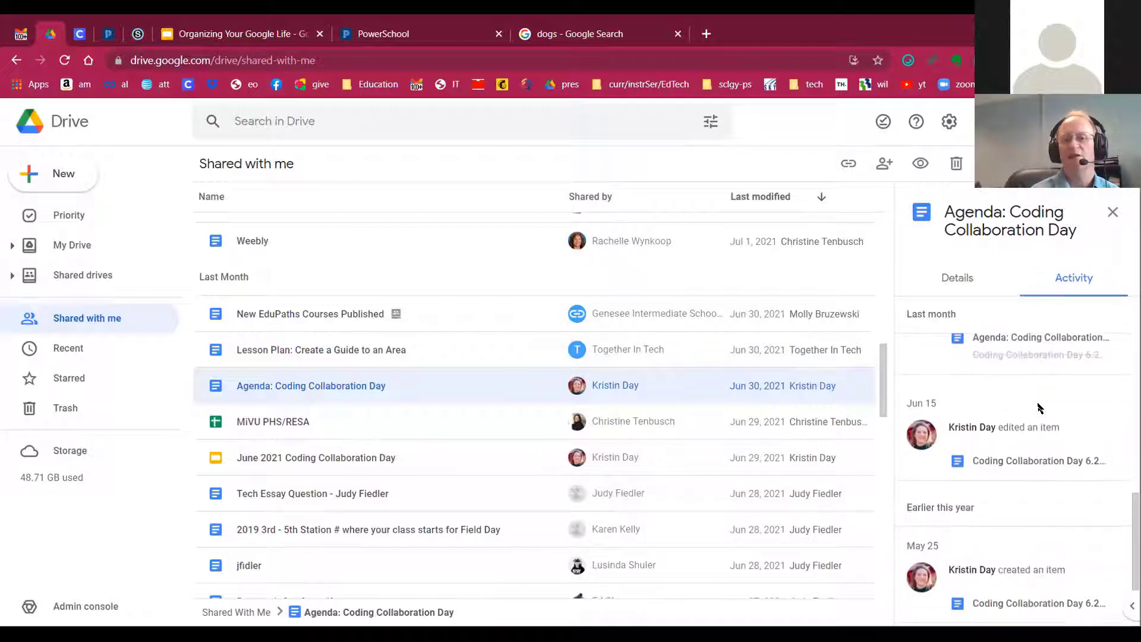
{"action": "scroll", "coordinate": [949, 420], "scroll_direction": "down", "scroll_amount": 1}
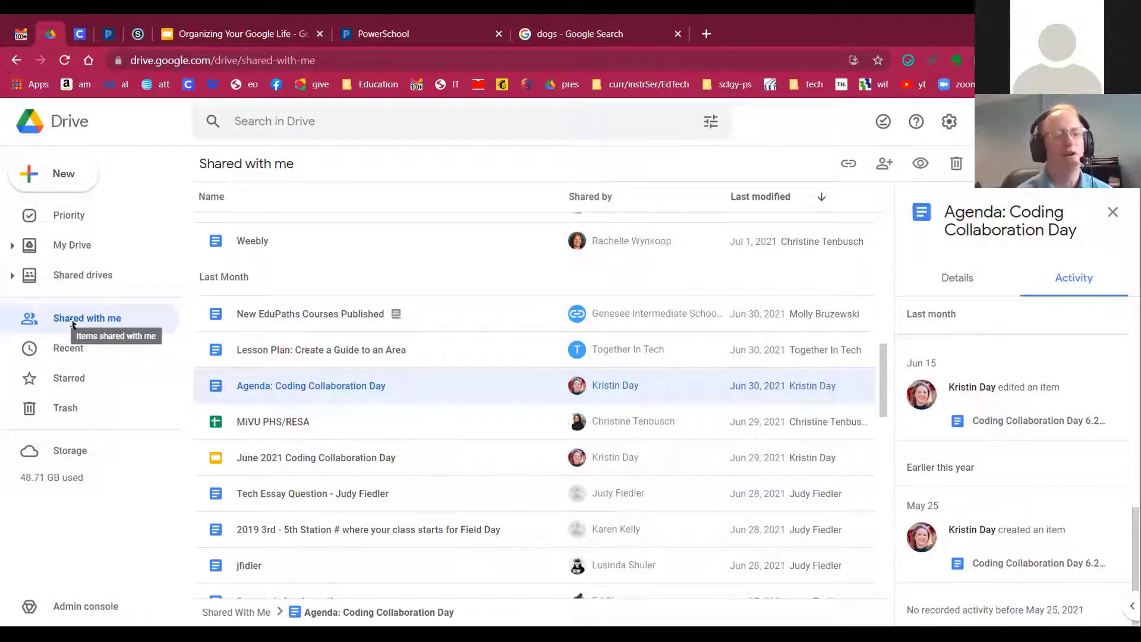
Show the file location of Tech Essay Question, then go back to Shared with me
{"action": "left_click", "coordinate": [285, 492]}
{"action": "scroll", "coordinate": [287, 492], "scroll_direction": "down", "scroll_amount": 3}
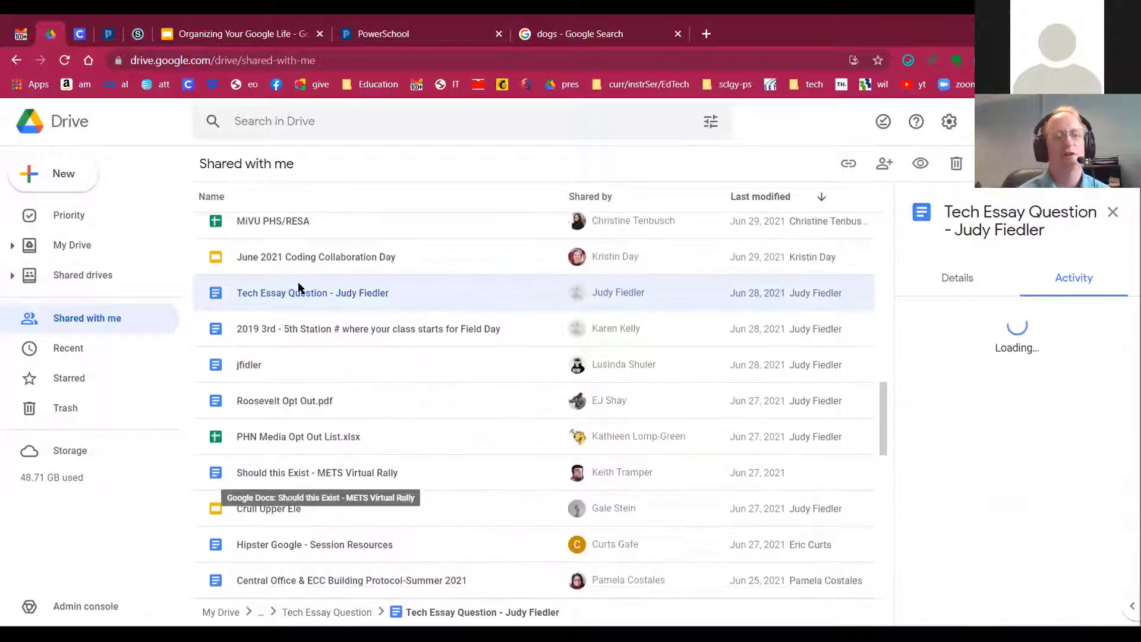
{"action": "right_click", "coordinate": [299, 289]}
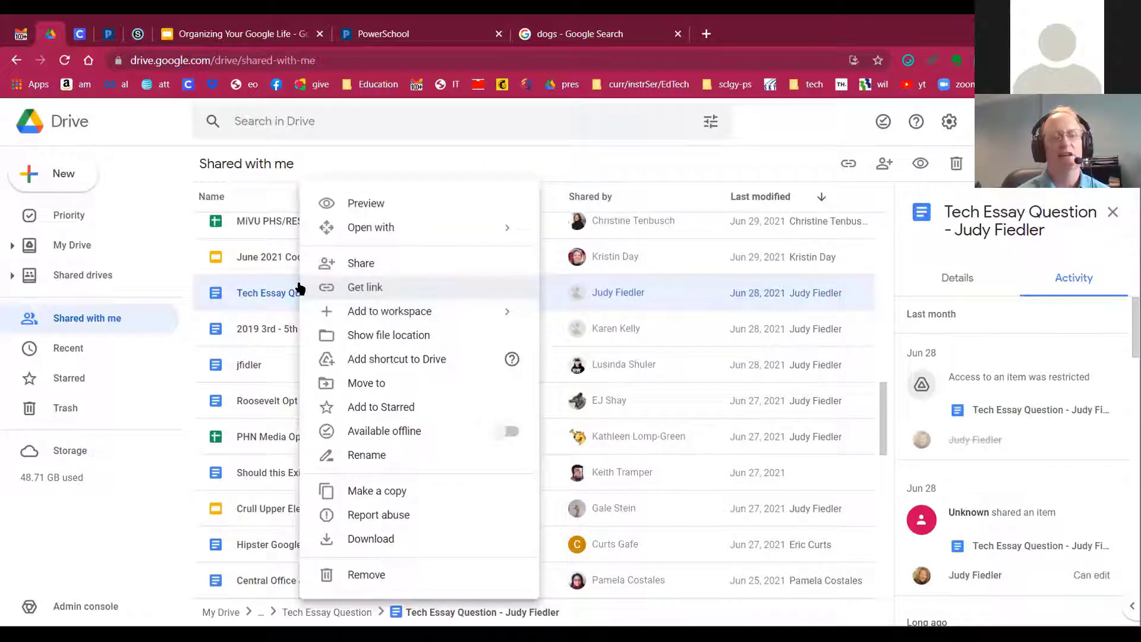
{"action": "left_click", "coordinate": [403, 341]}
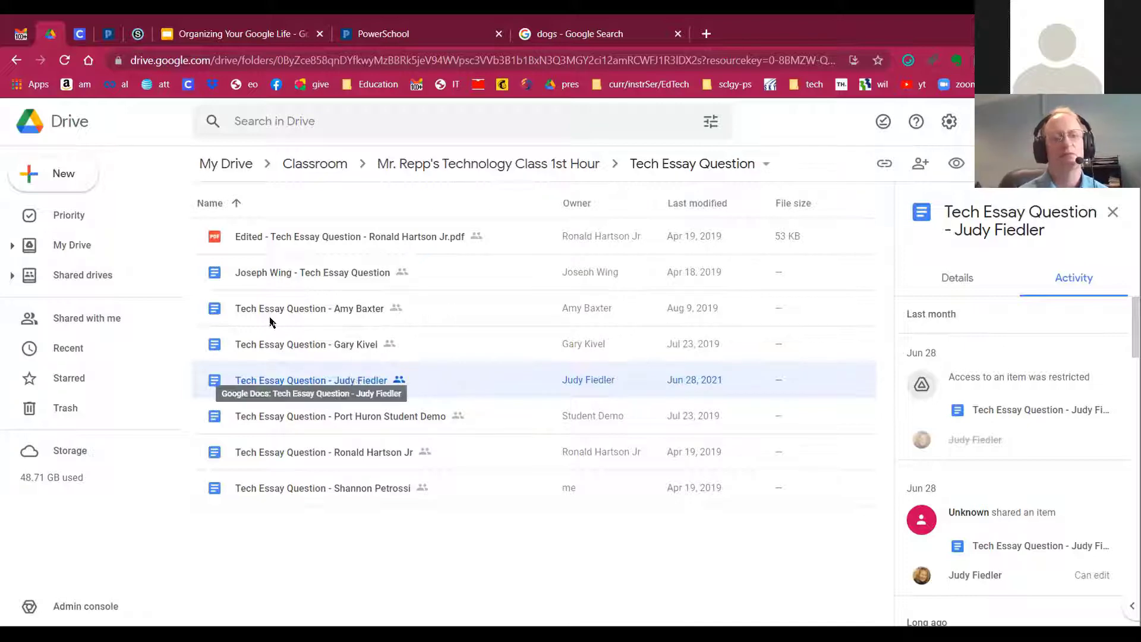
{"action": "left_click", "coordinate": [17, 60]}
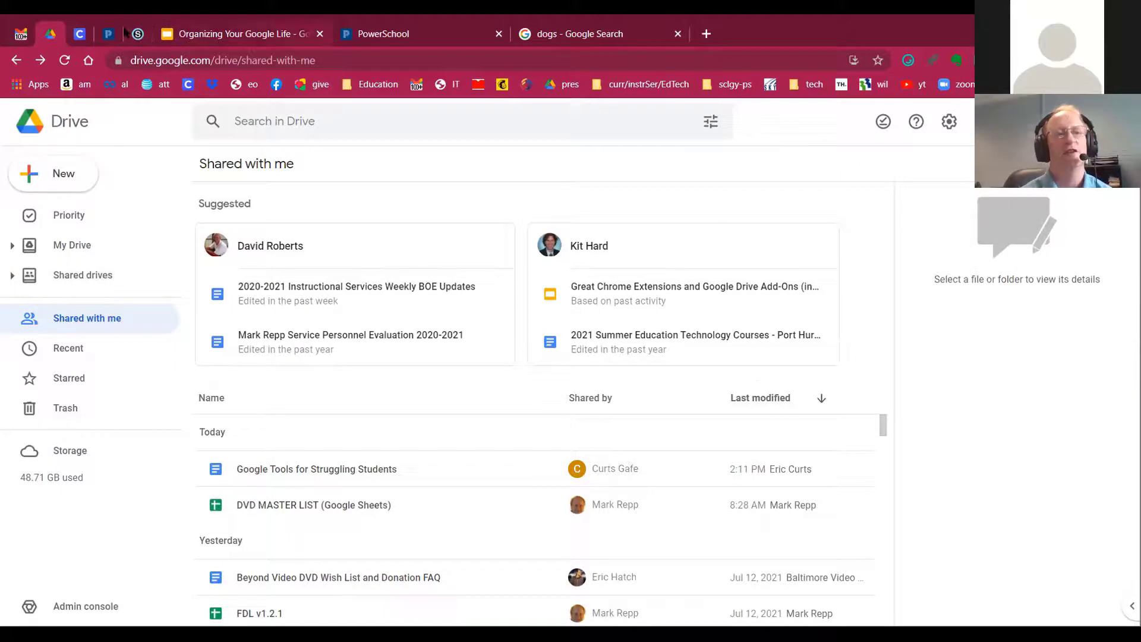
Return to Organizing Your Google Life and advance to the Shared with Me tips slide 73
{"action": "key", "text": "ctrl+6"}
{"action": "key", "text": "Down"}
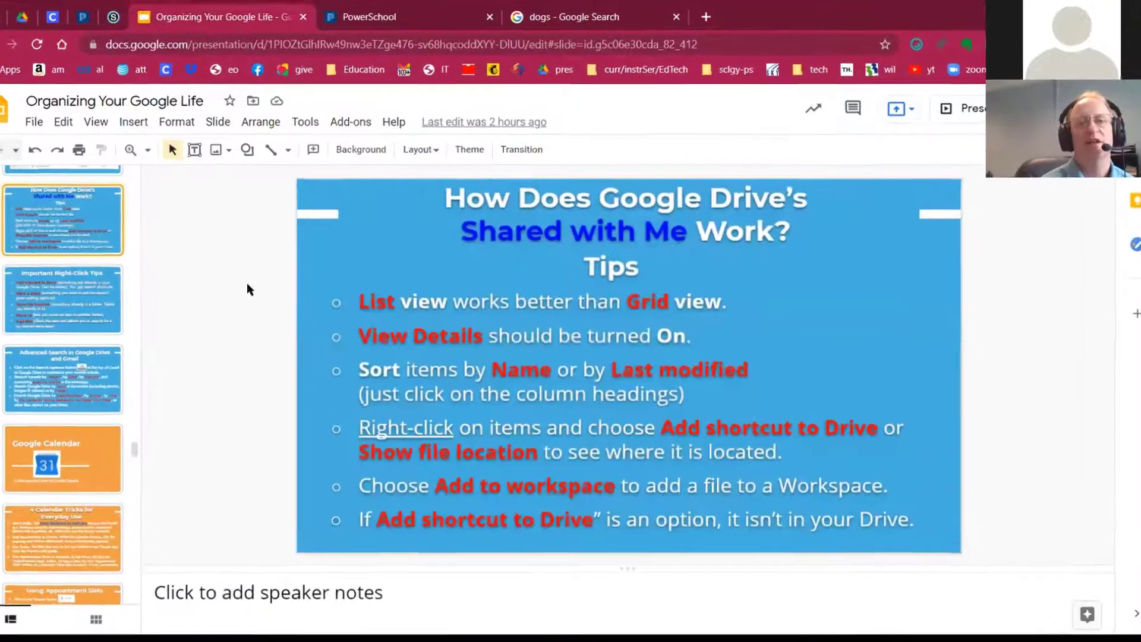